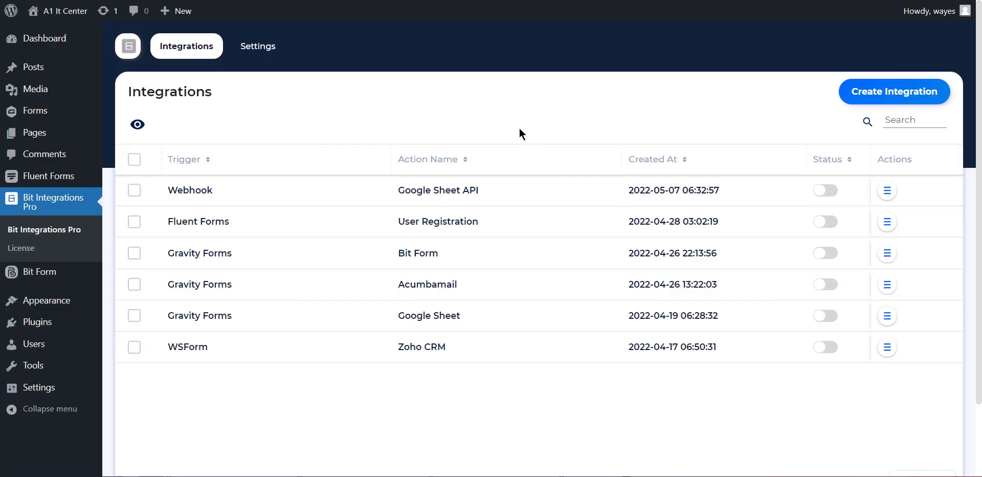
- Create a new integration from the Bit Integrations list
click(881, 94)
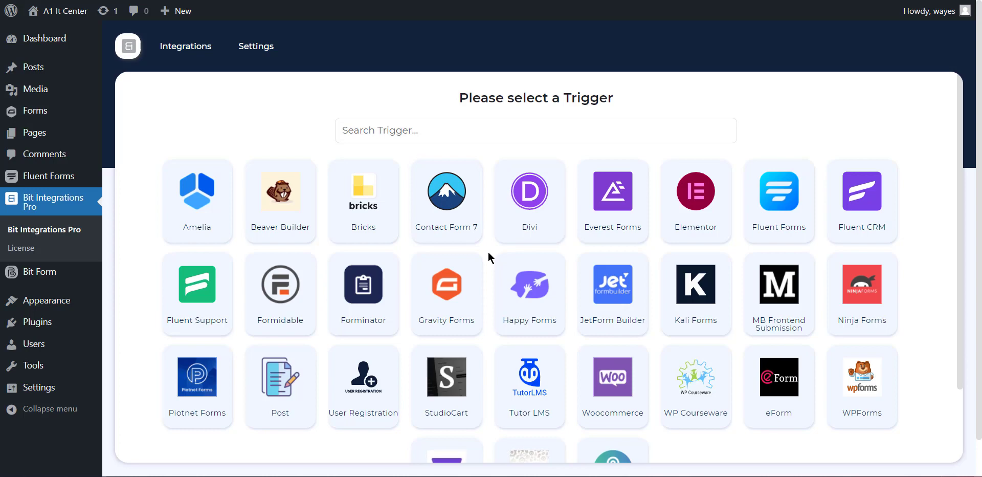
- Set Gravity Forms' Contact Us form as the trigger and continue to the actions
click(458, 289)
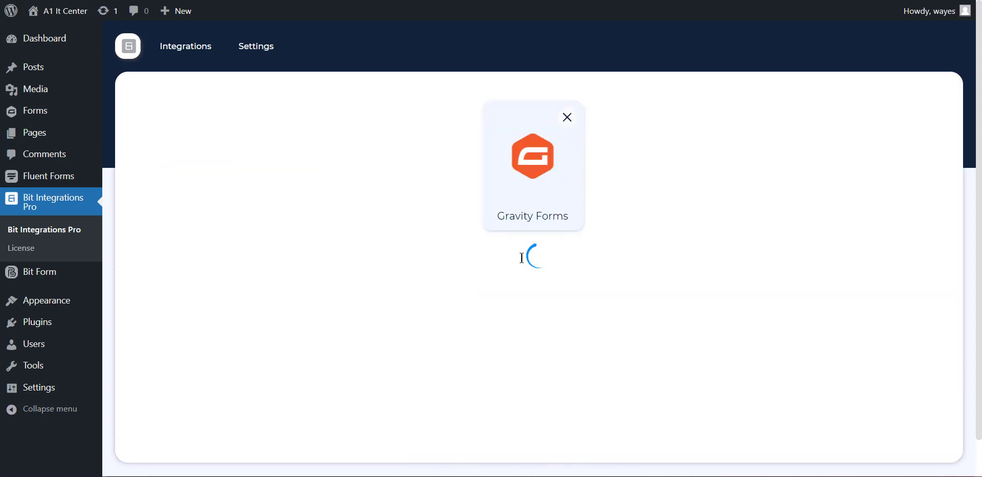
click(515, 290)
click(518, 319)
click(599, 333)
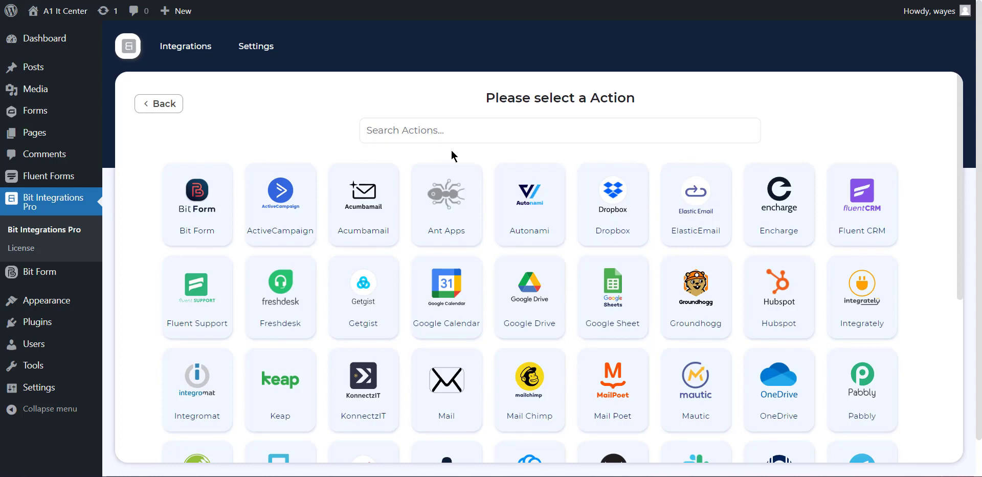
- Search actions for 'Acti' and choose ActiveCampaign
click(450, 135)
text(Acti)
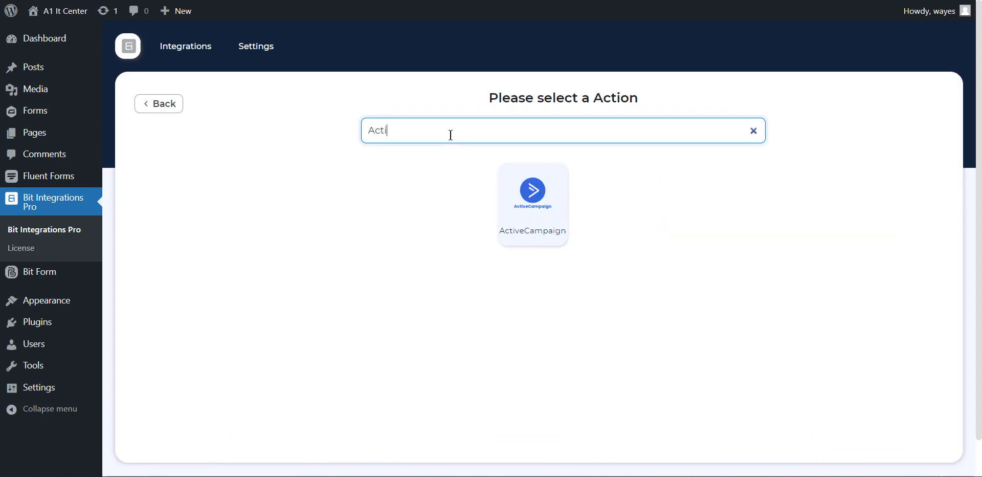
click(550, 216)
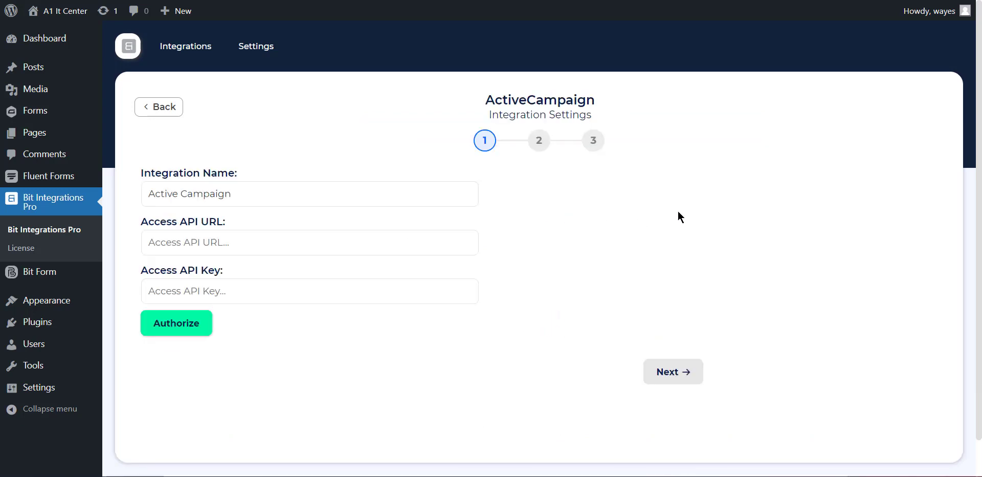
- Review the Integration Name, API URL and API Key fields, then open ActiveCampaign's Developer settings
click(233, 194)
drag(234, 193, 140, 192)
click(196, 196)
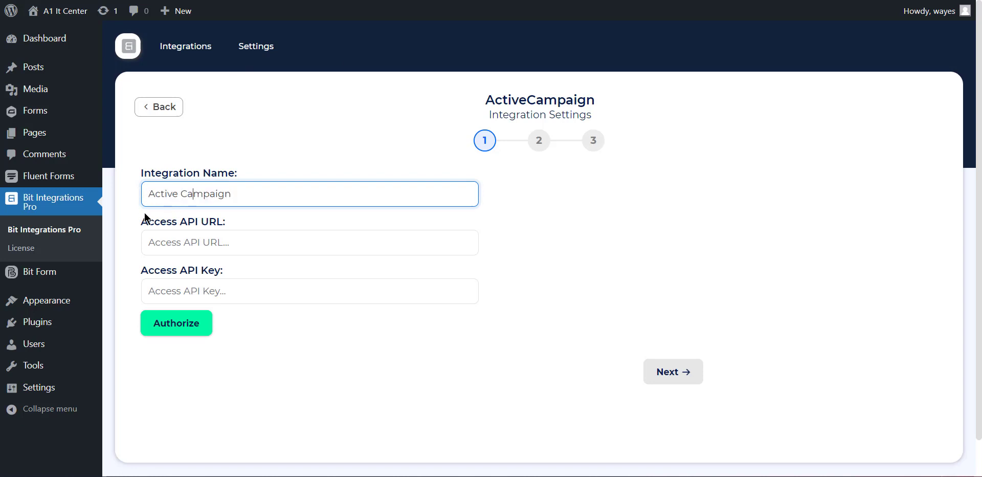
drag(136, 221, 235, 225)
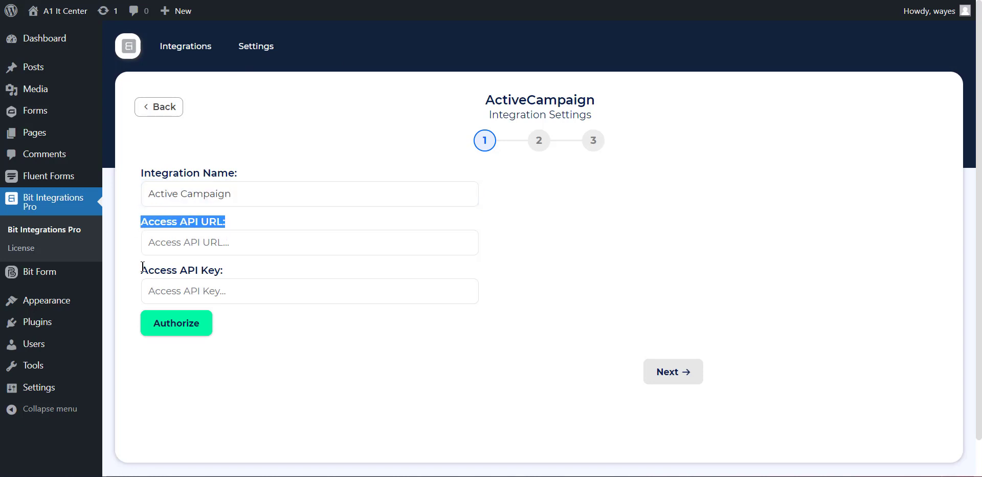
drag(140, 270, 242, 273)
click(285, 360)
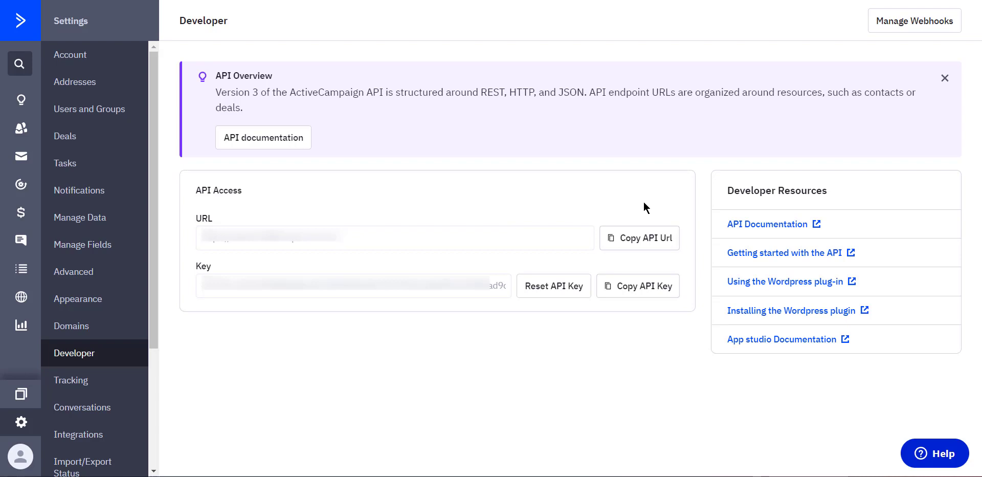
- Copy the ActiveCampaign API URL into the integration's Access API URL field
click(653, 239)
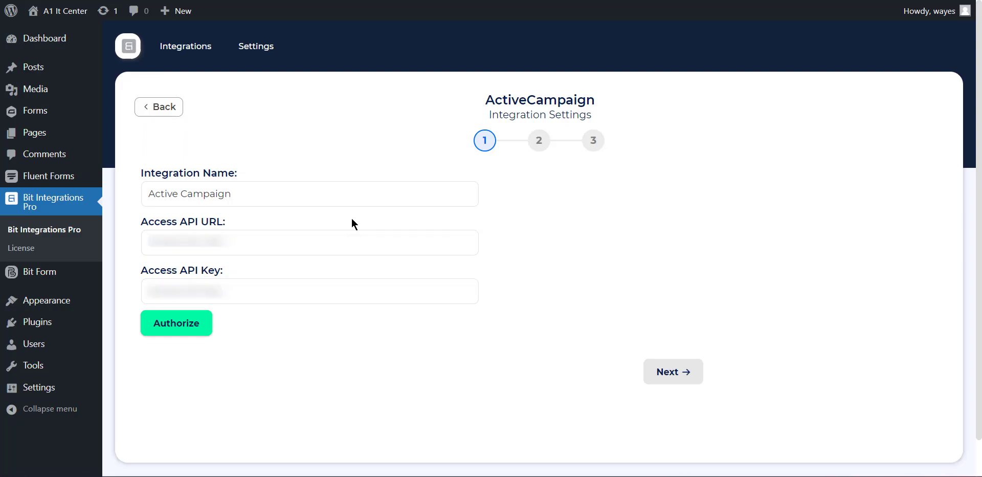
click(308, 245)
key(ctrl+v)
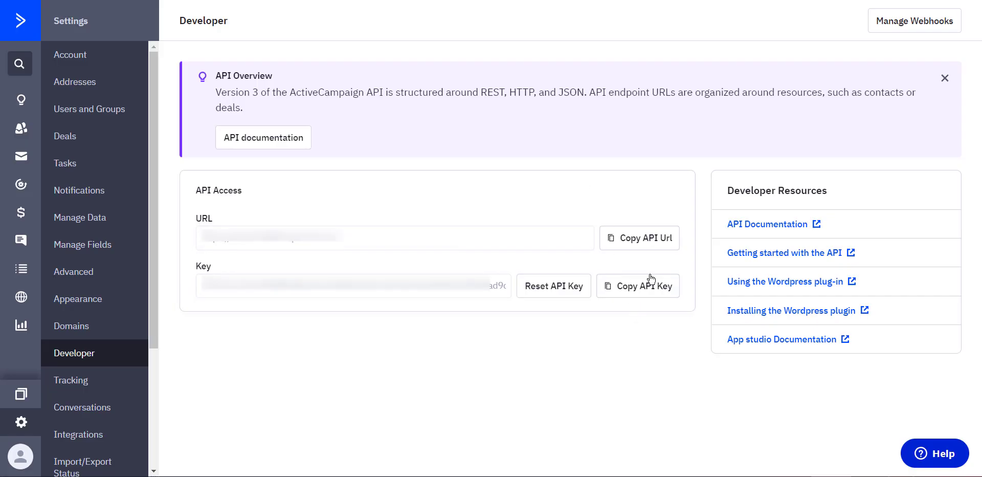
- Paste the ActiveCampaign API key into Access API Key, authorize, and proceed to step 2
click(652, 290)
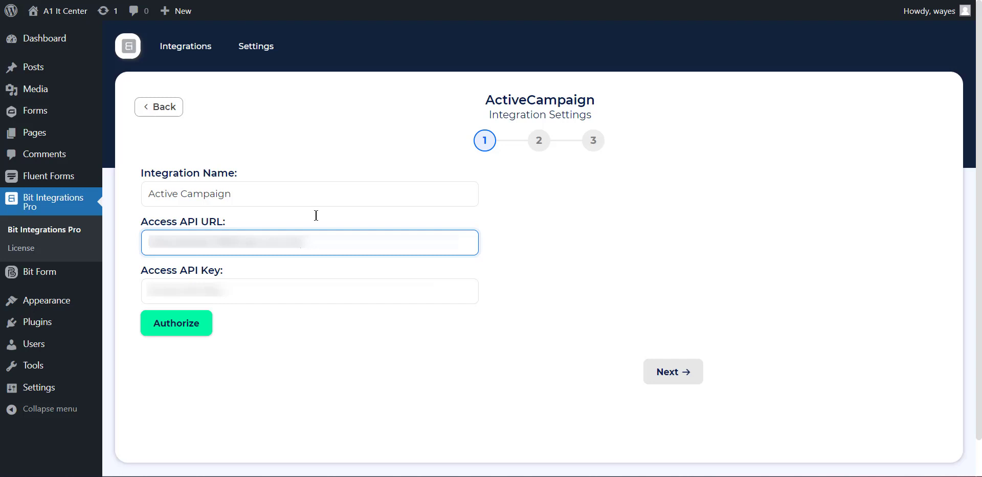
click(259, 293)
key(ctrl+v)
click(279, 356)
click(173, 330)
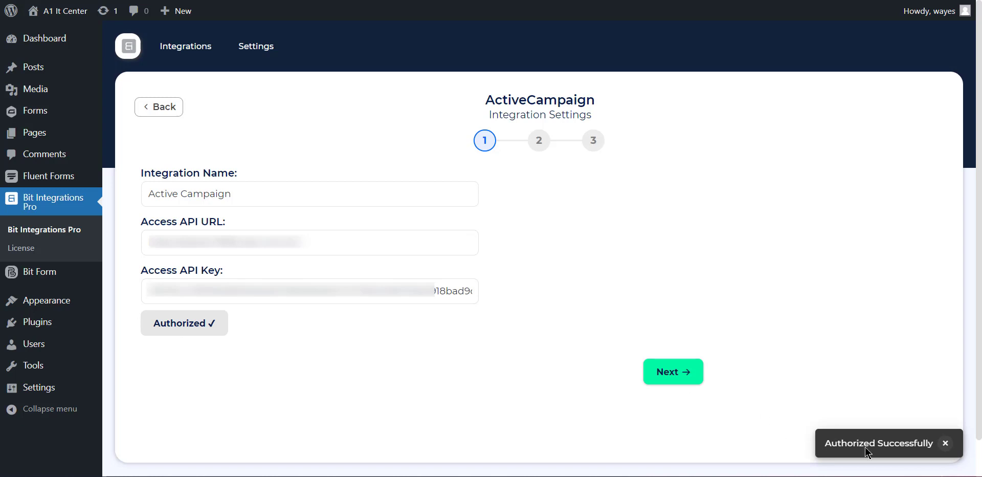
click(665, 381)
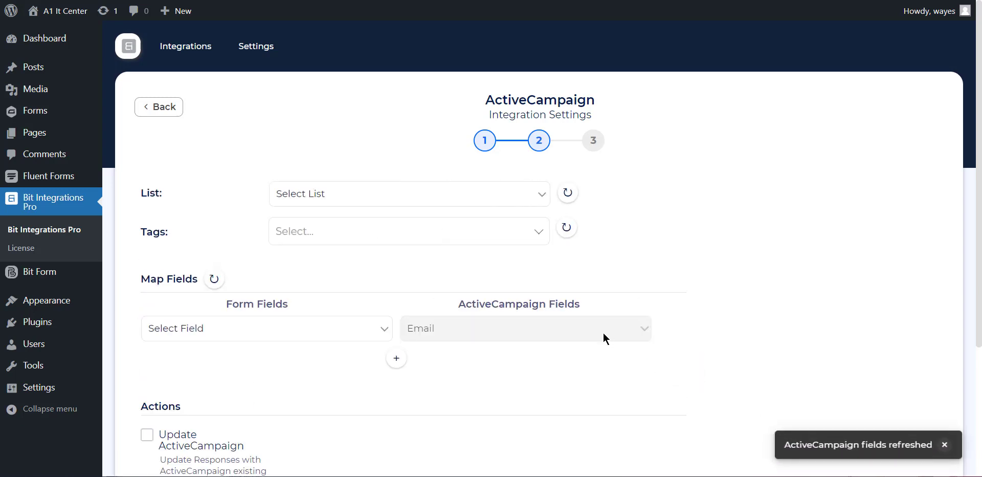
- Refresh the ActiveCampaign lists and choose the Bit Integrations list
click(304, 194)
click(303, 194)
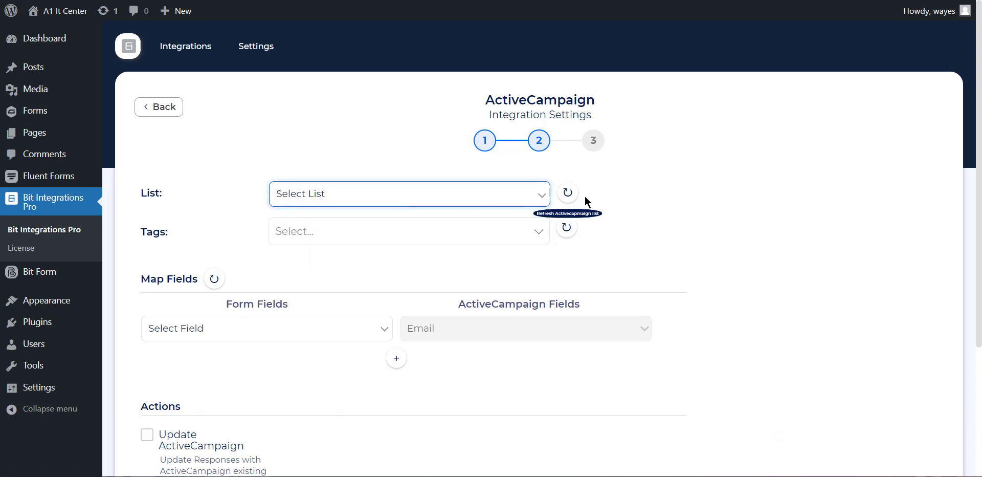
click(567, 192)
click(441, 198)
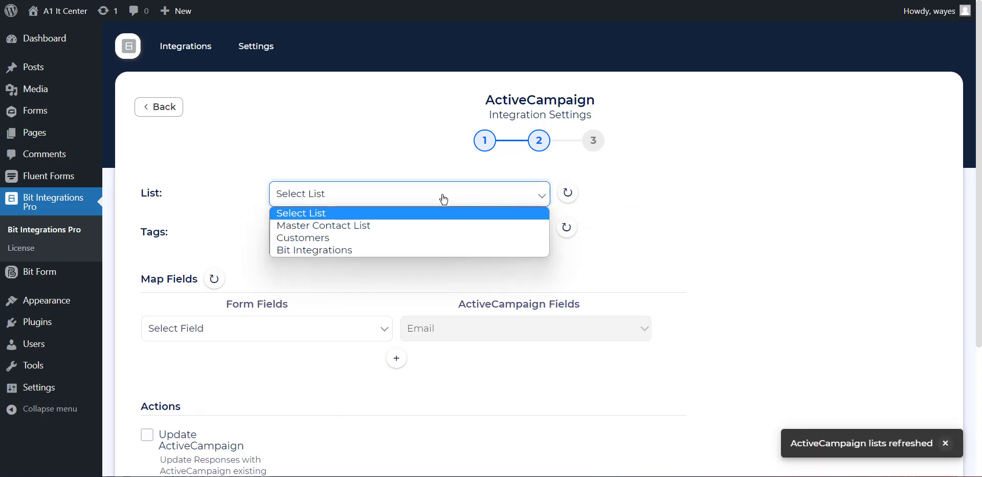
click(373, 255)
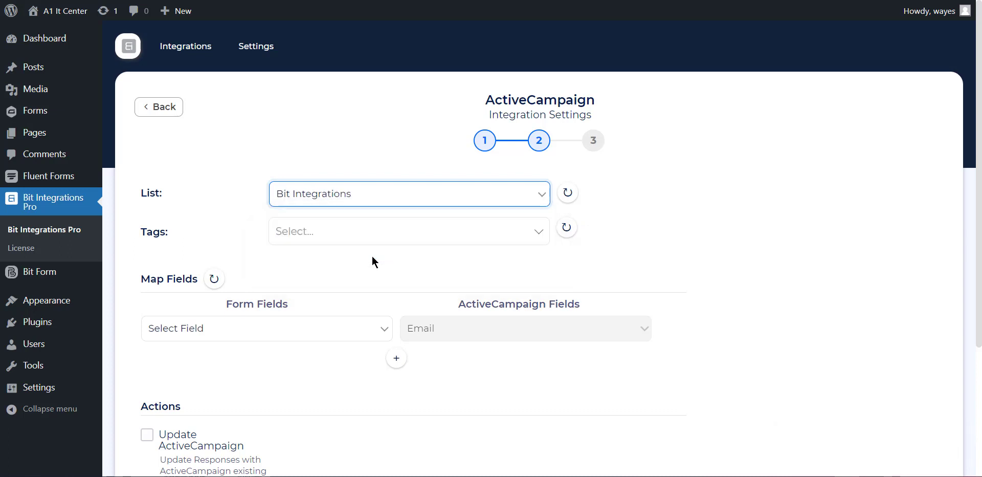
- Add Tag 1, Tag 2, Tag 3 and Tag 4 to the contact tags
click(349, 238)
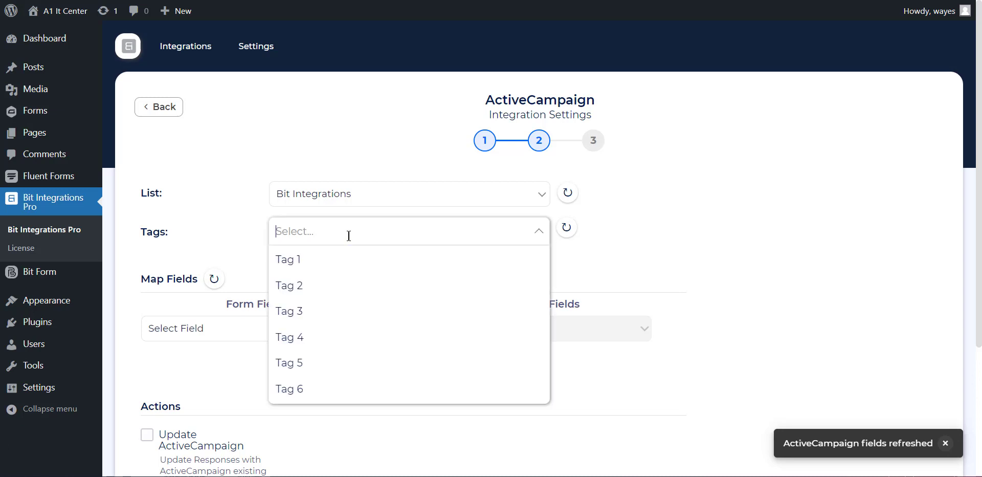
click(318, 268)
click(339, 238)
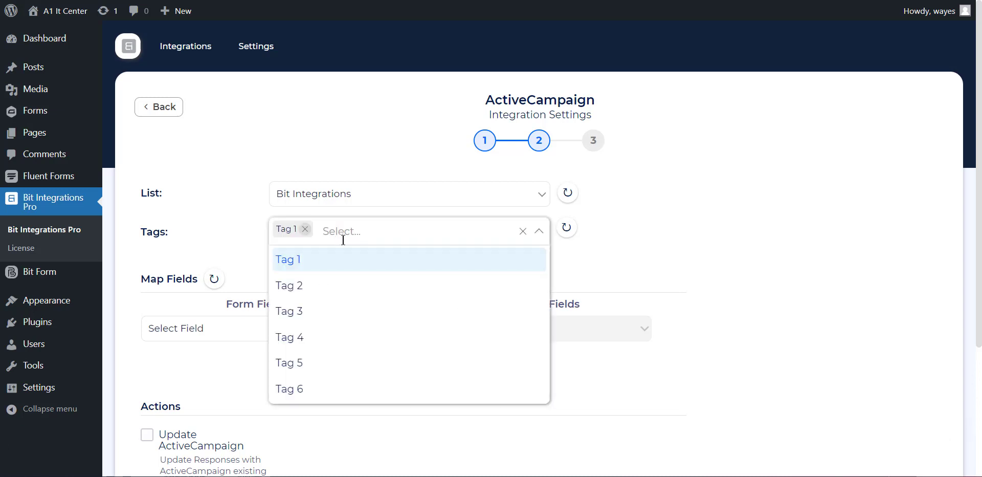
click(312, 285)
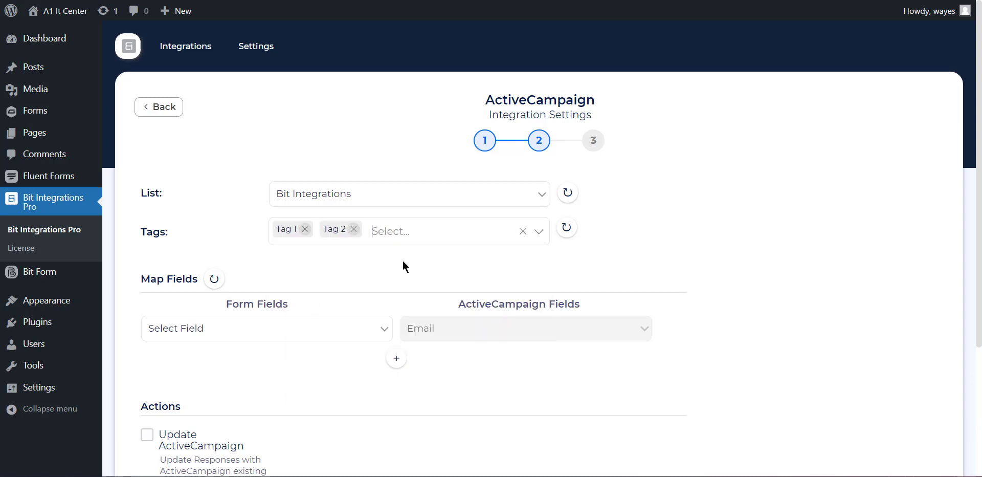
click(412, 230)
click(300, 313)
click(456, 221)
click(381, 332)
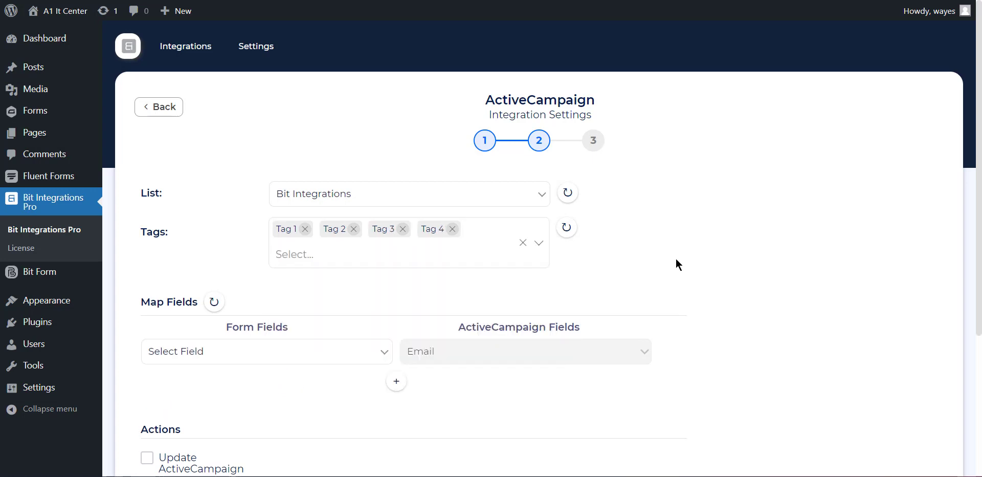
- Map Email to Email, Name - First to First Name, and Name - Last to Last Name
scroll(676, 258, down, 3)
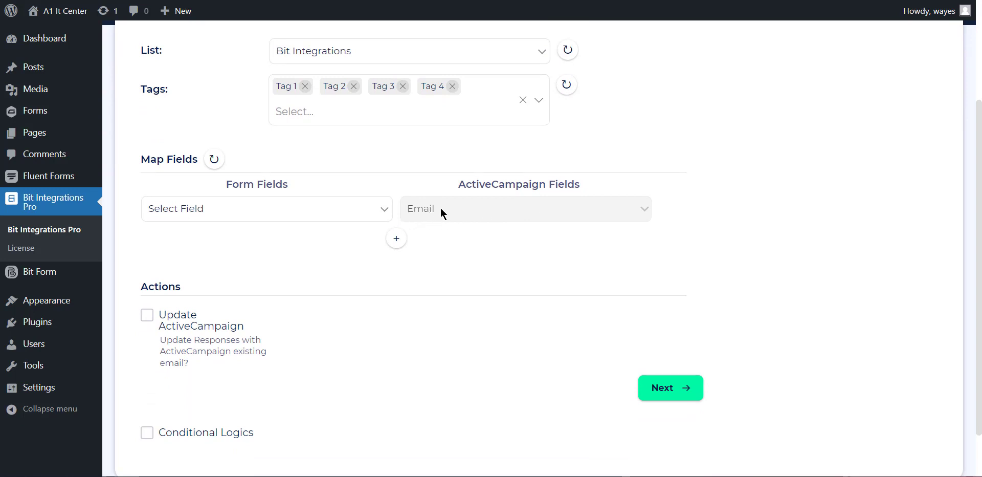
click(374, 212)
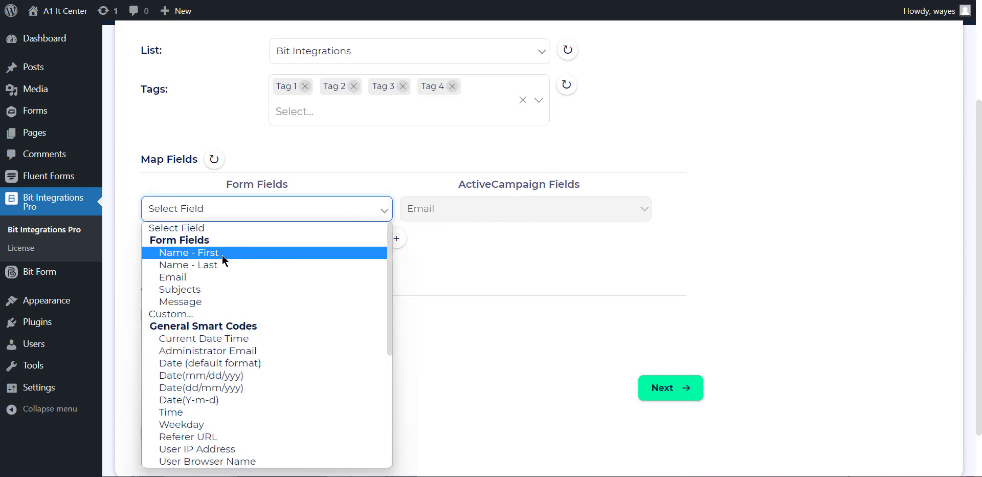
click(216, 276)
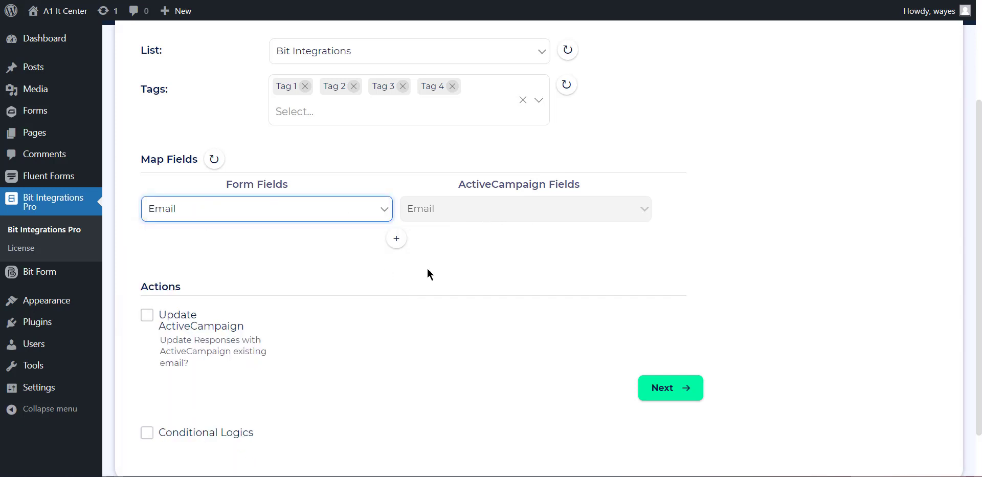
click(396, 238)
click(364, 244)
click(216, 12)
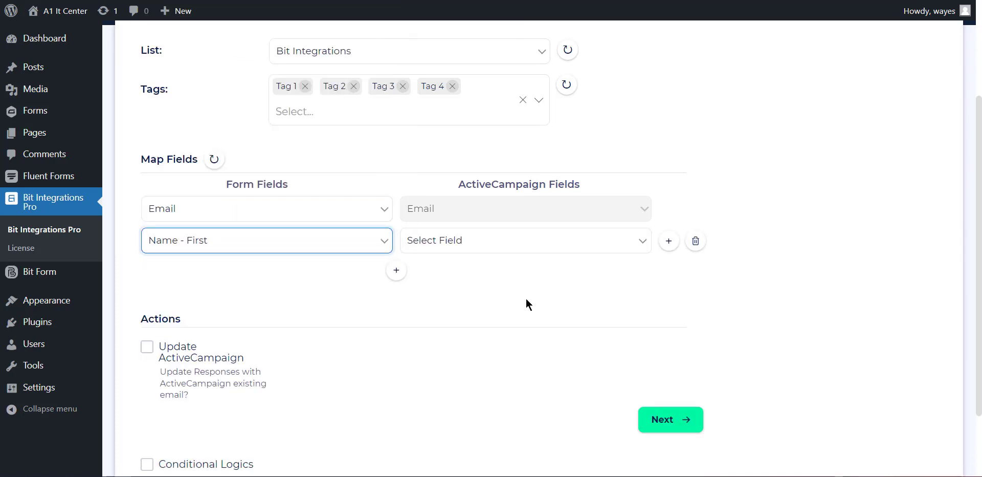
click(453, 242)
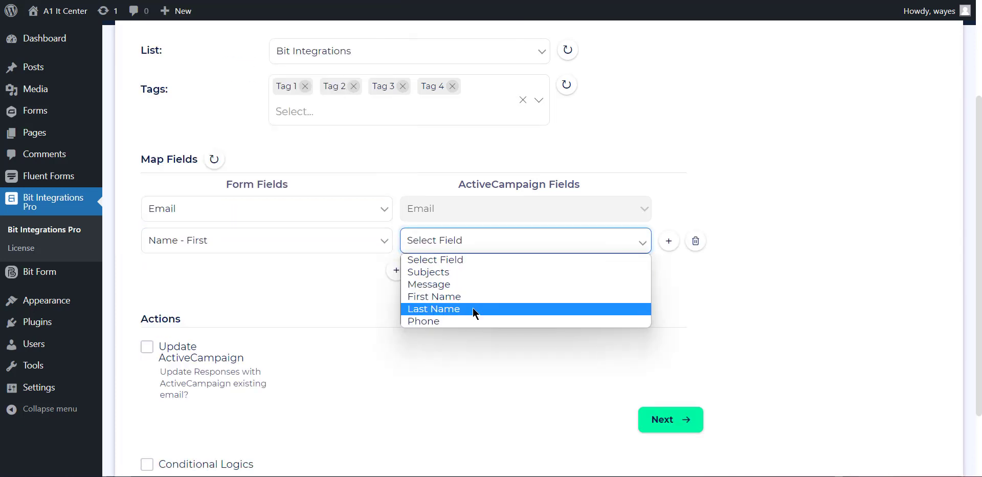
click(471, 299)
click(397, 270)
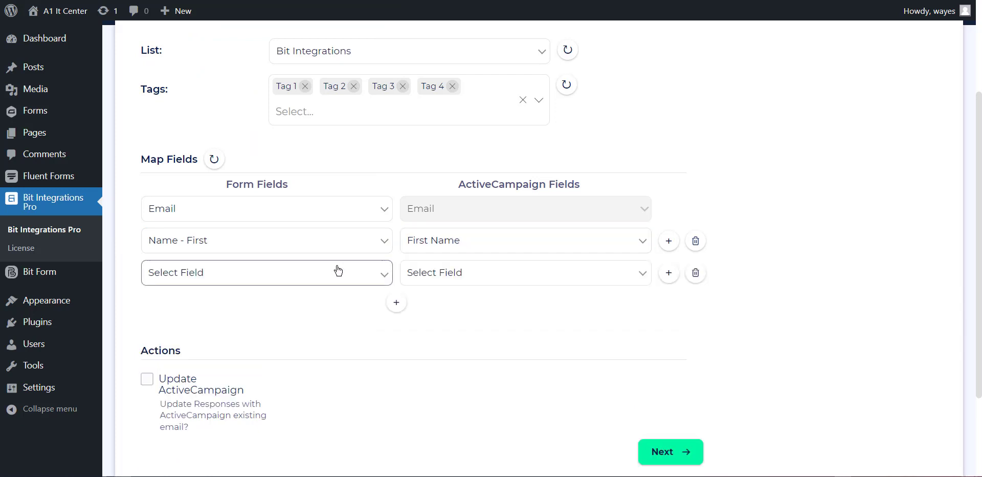
click(297, 280)
click(228, 58)
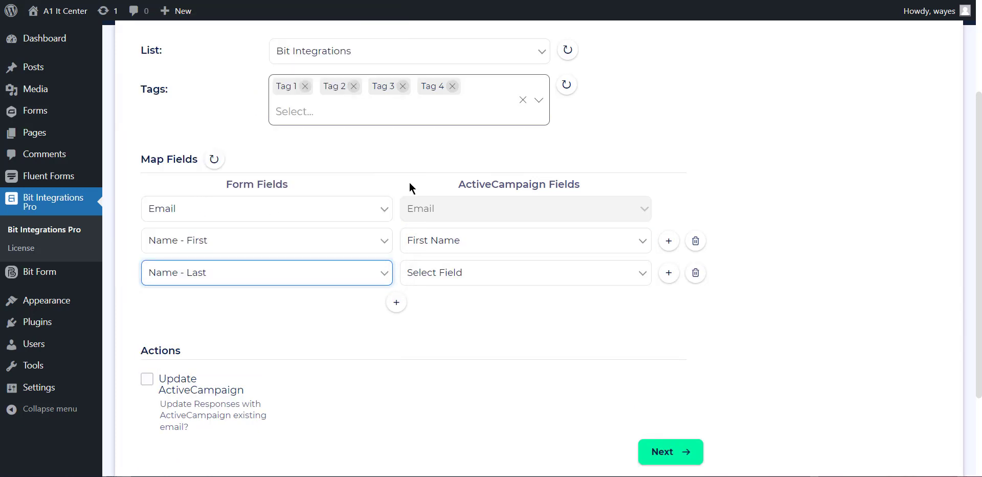
click(494, 276)
click(471, 341)
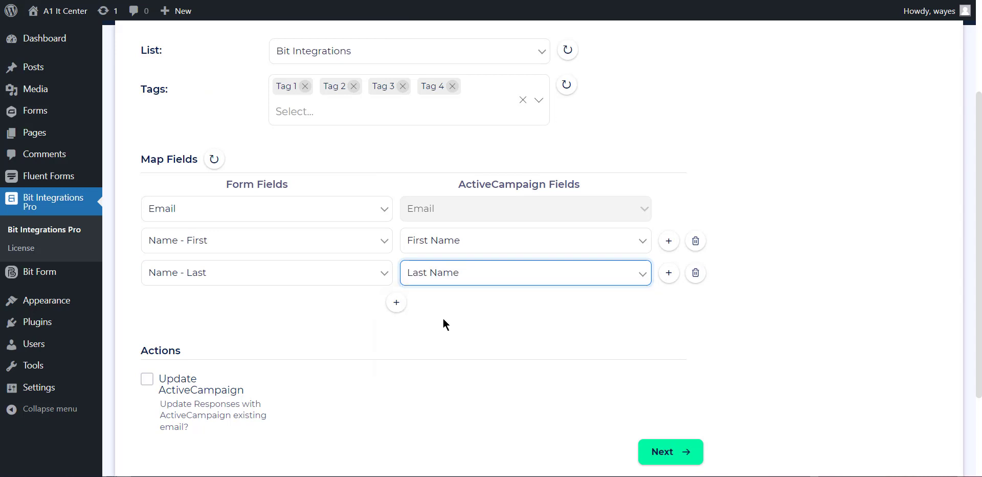
- Add mappings for Subjects to Subjects and Message to Message
click(397, 304)
click(344, 304)
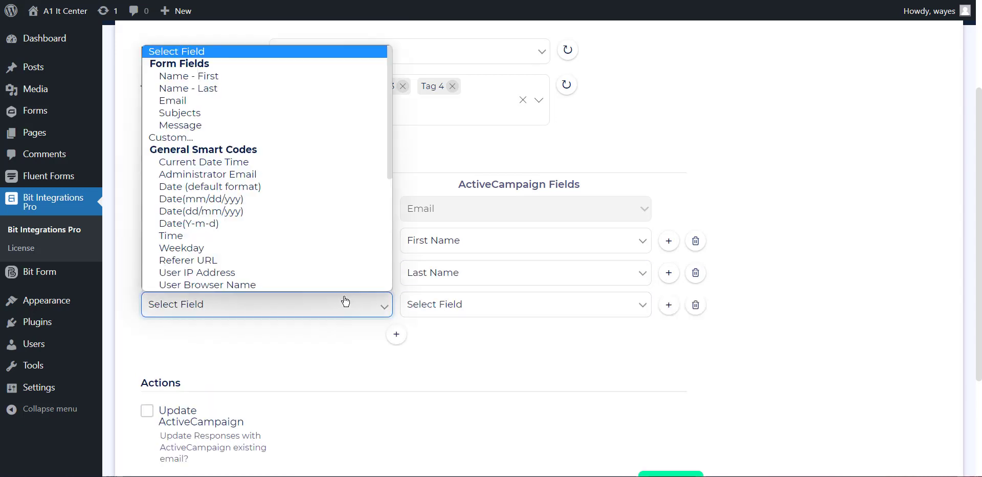
click(245, 104)
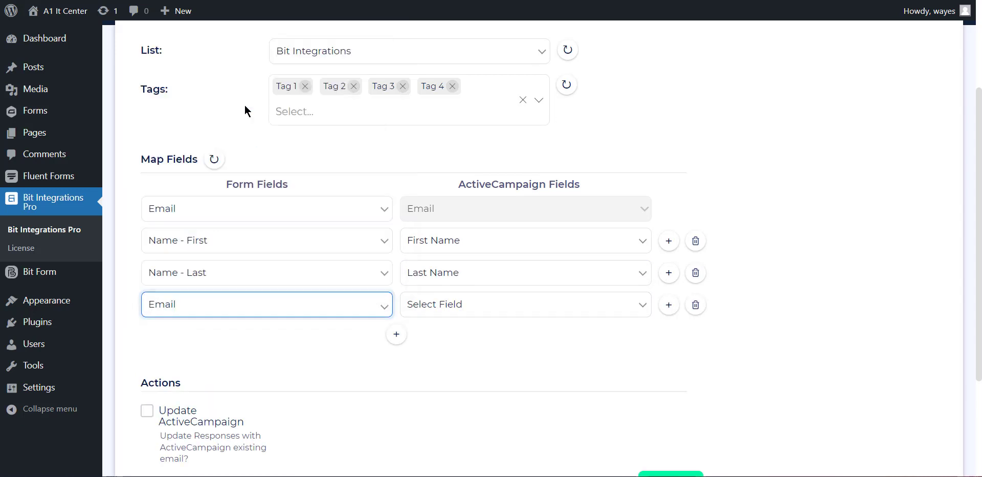
click(338, 313)
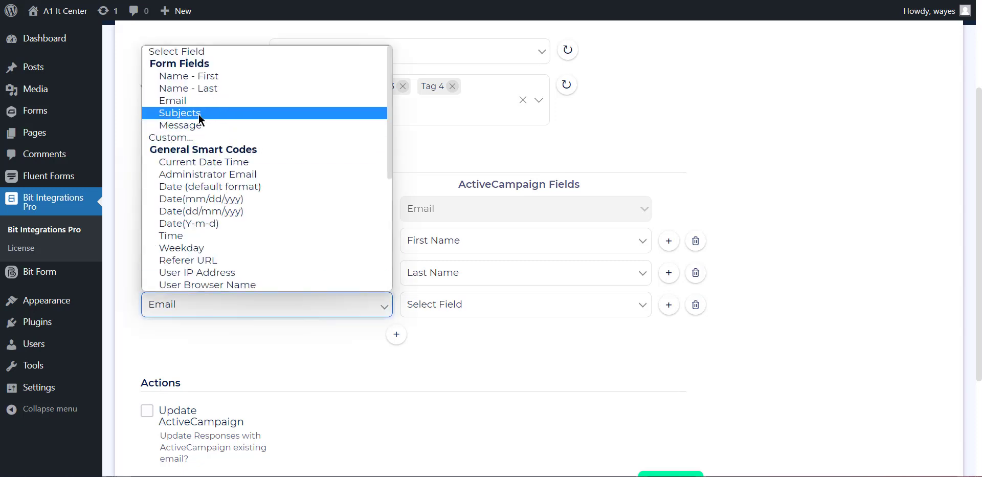
click(198, 115)
click(435, 305)
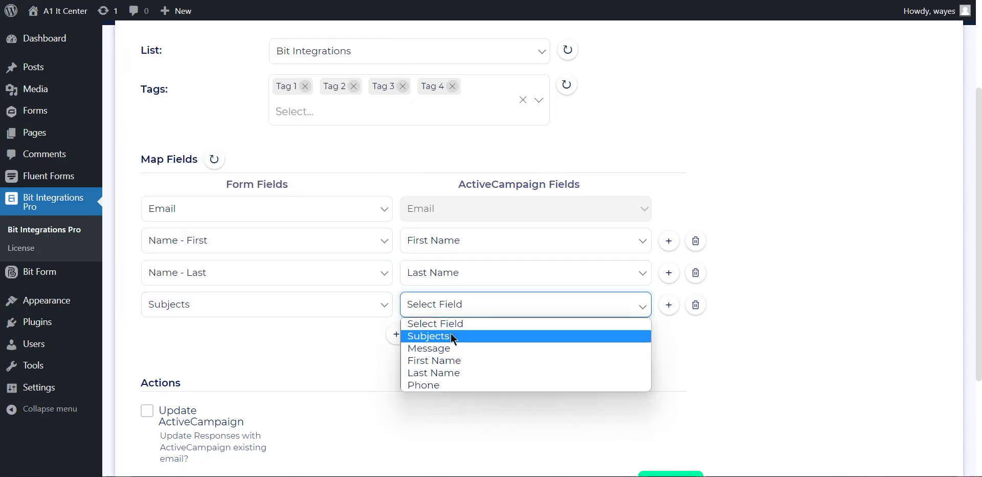
click(450, 333)
click(397, 334)
click(329, 336)
click(220, 157)
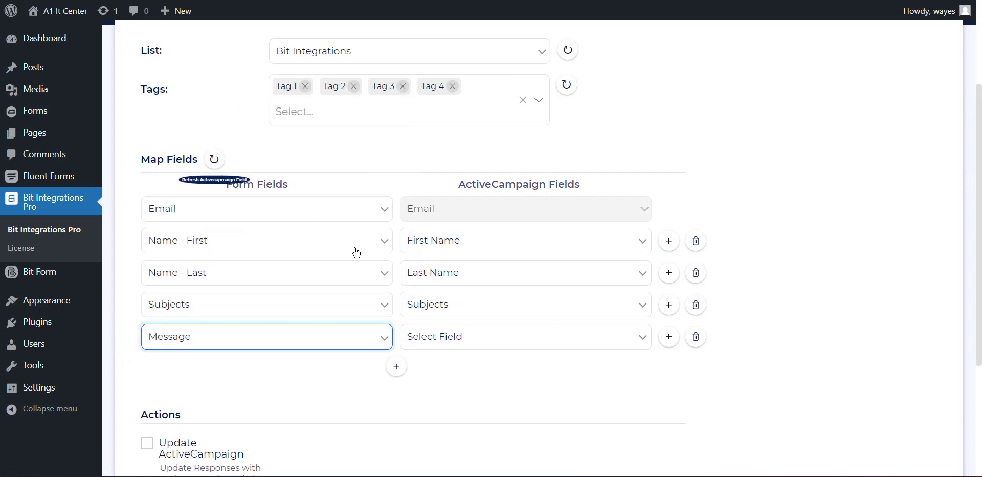
click(455, 336)
click(459, 381)
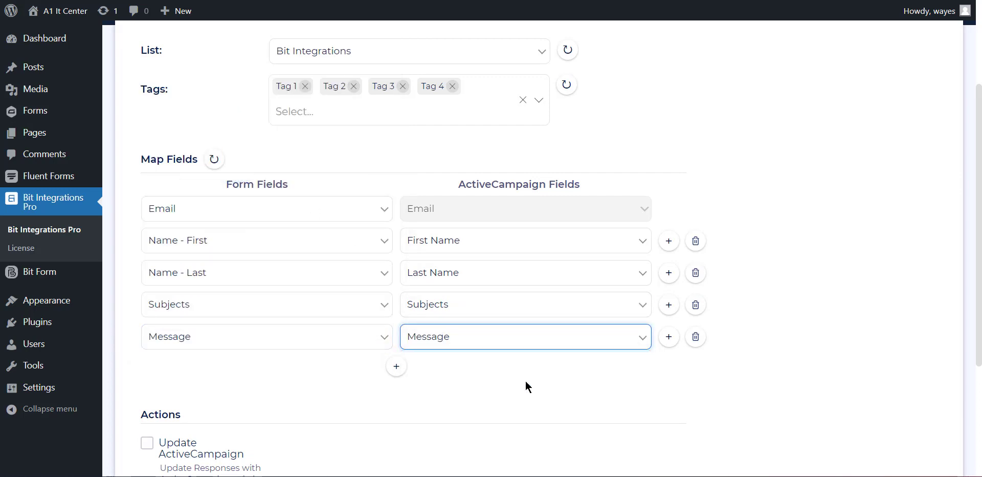
- Enable the Update ActiveCampaign action so existing contacts get updated
scroll(573, 389, down, 3)
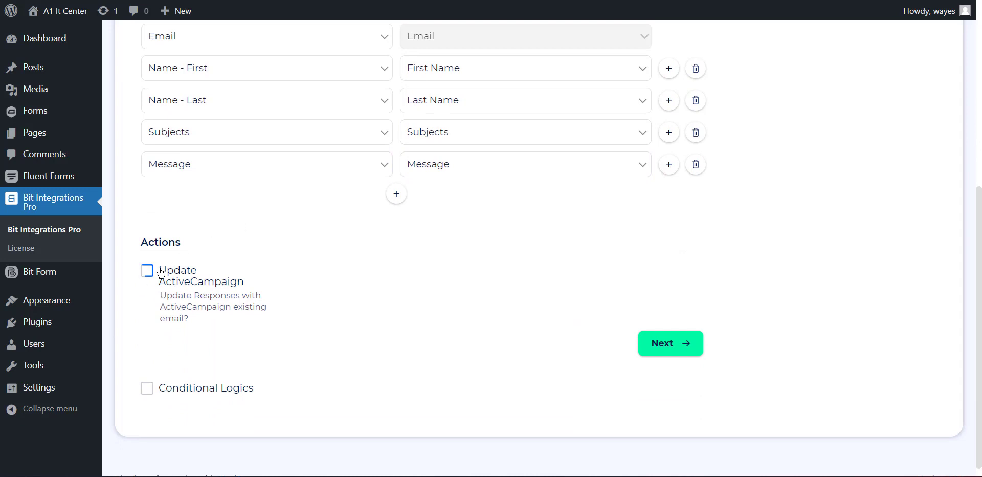
click(147, 273)
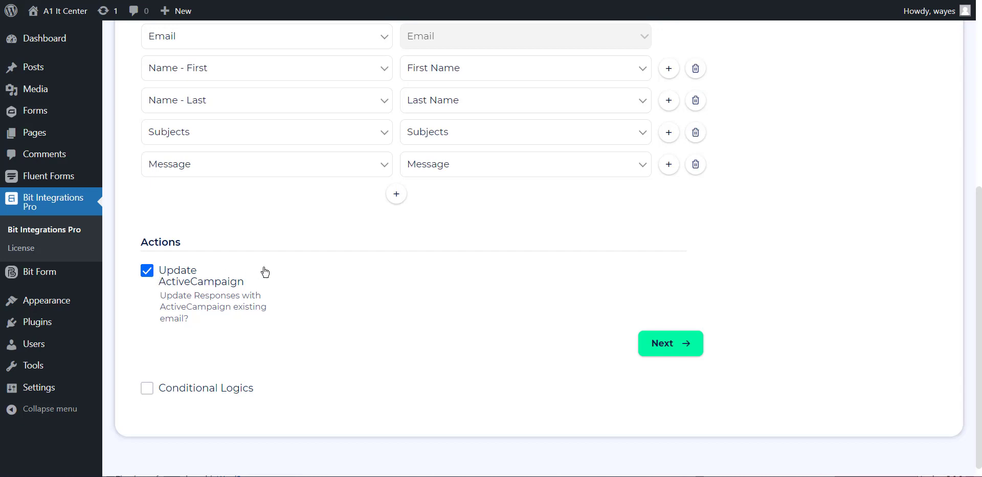
scroll(264, 272, up, 1)
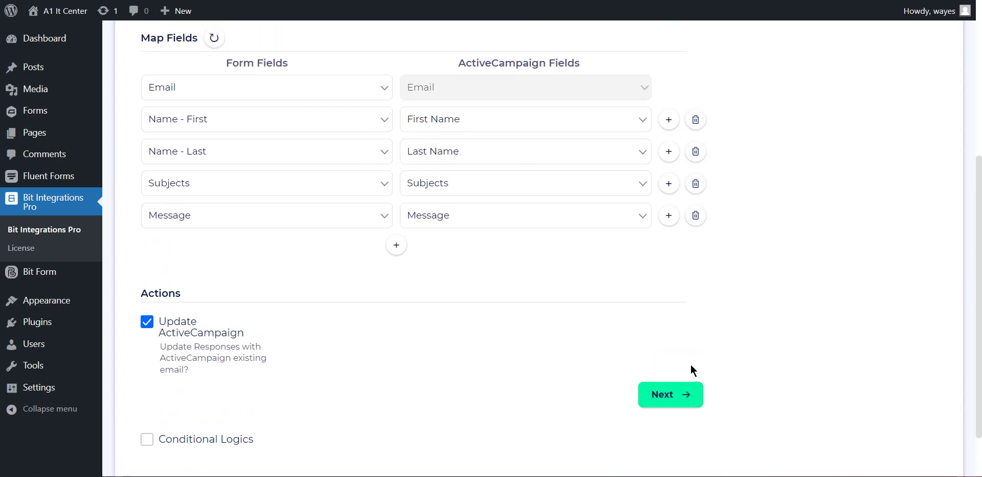
- Advance to the final step and Finish & Save the Gravity Forms to ActiveCampaign integration
click(671, 396)
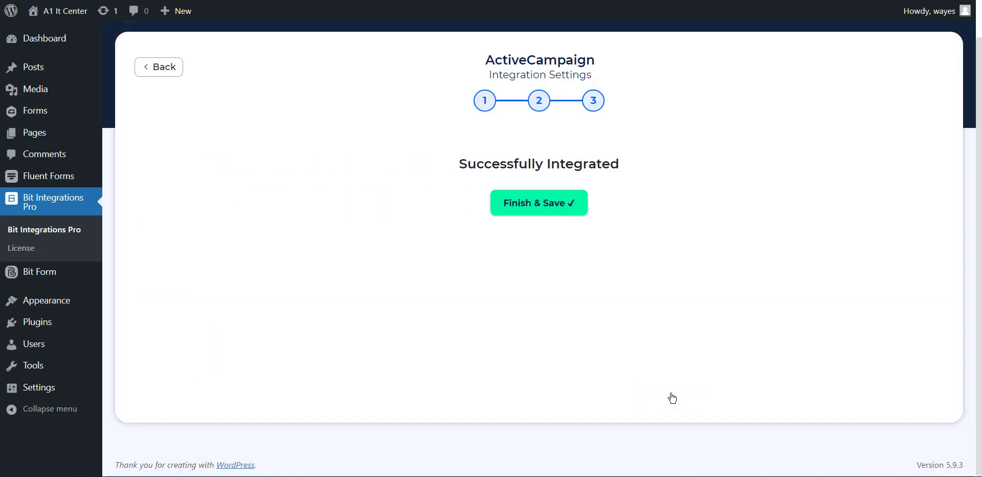
click(527, 204)
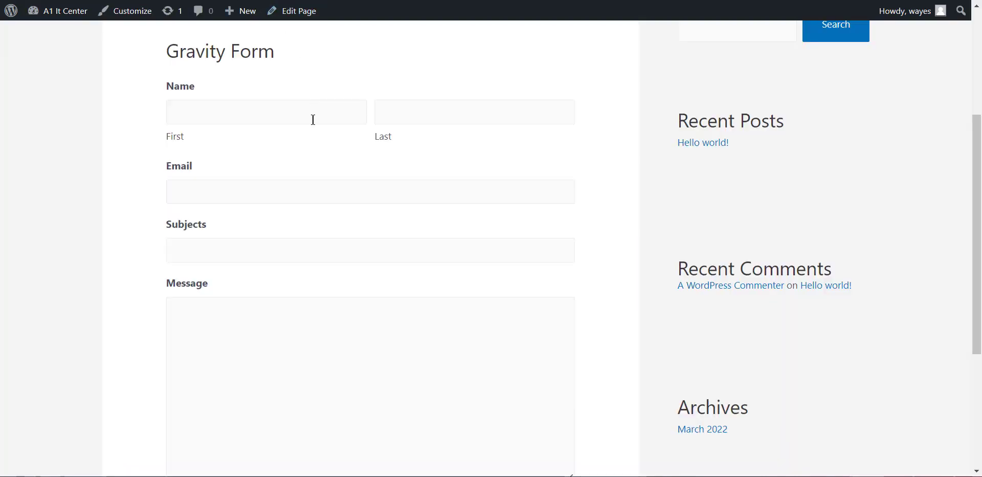
- Enter the test contact's first name, last name and e-mail address
click(313, 120)
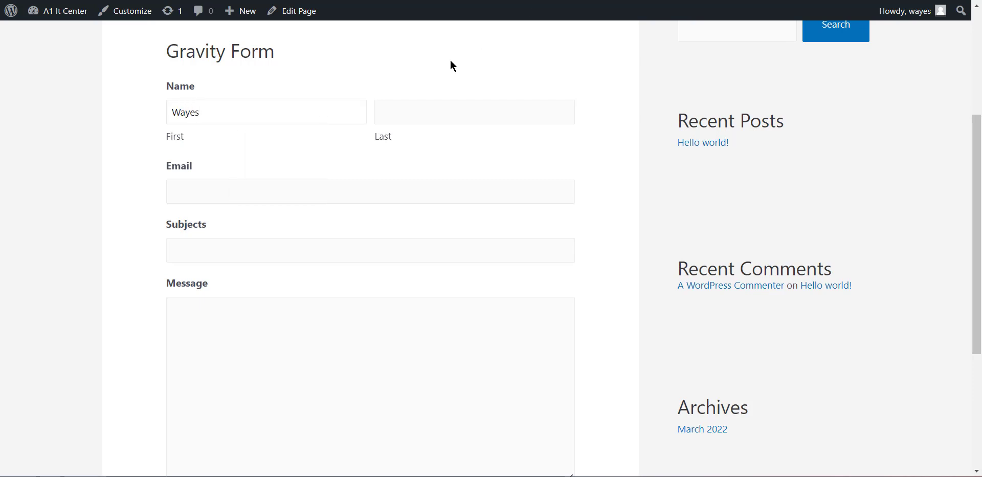
click(385, 111)
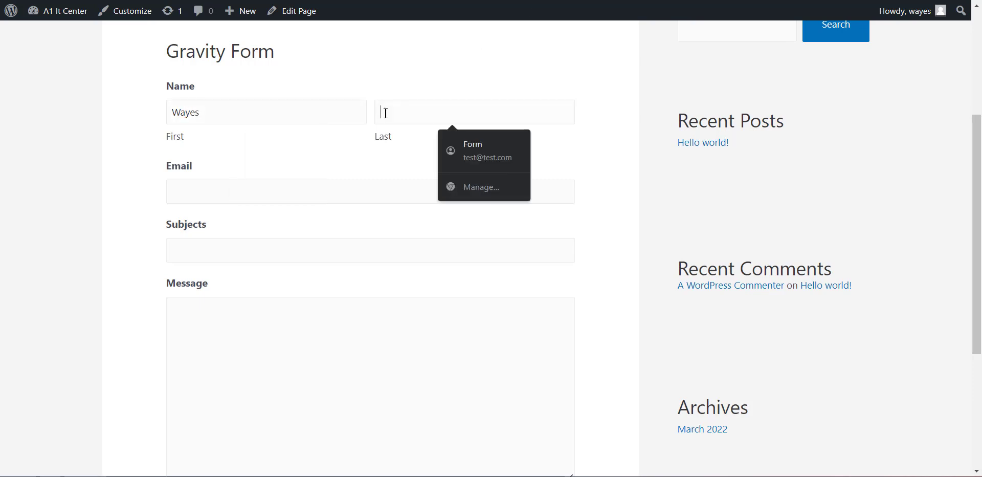
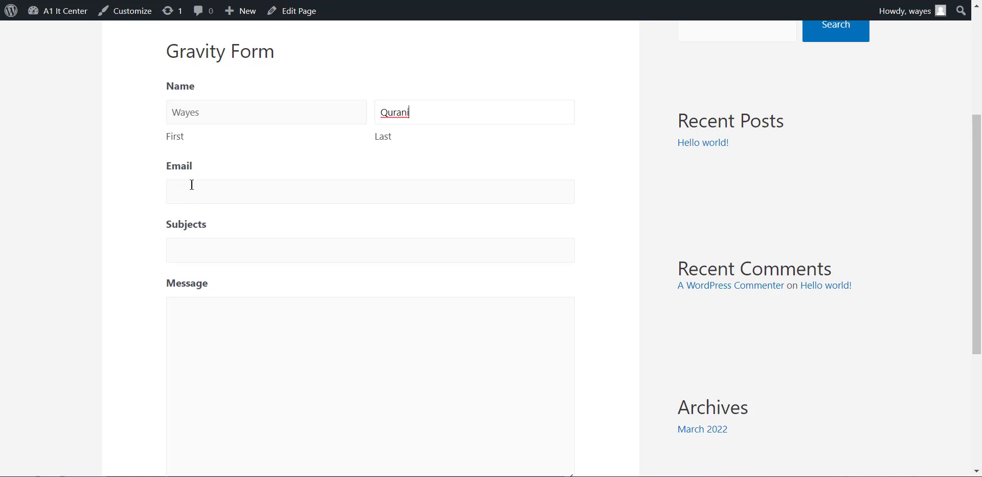
click(192, 185)
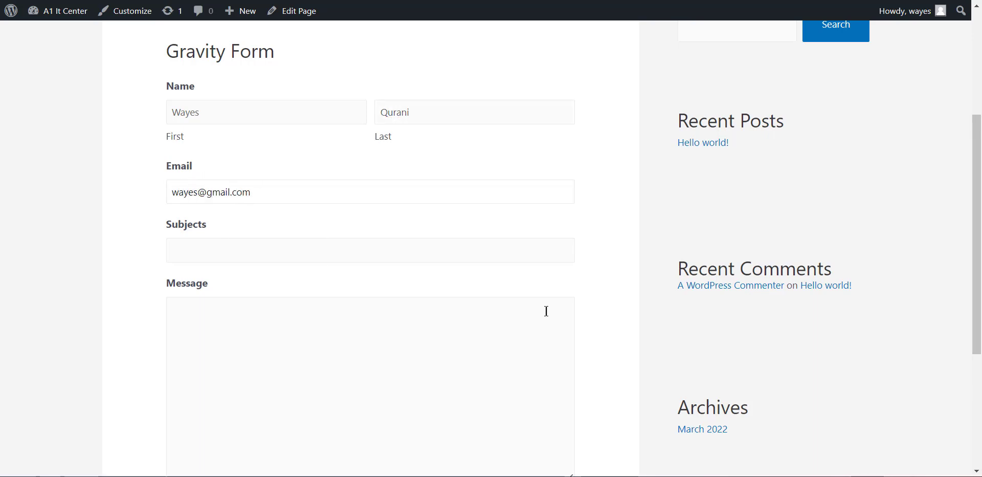
- Fill in subject Test and message Hello World!, then submit the form
click(255, 257)
click(256, 332)
text(Hello World!)
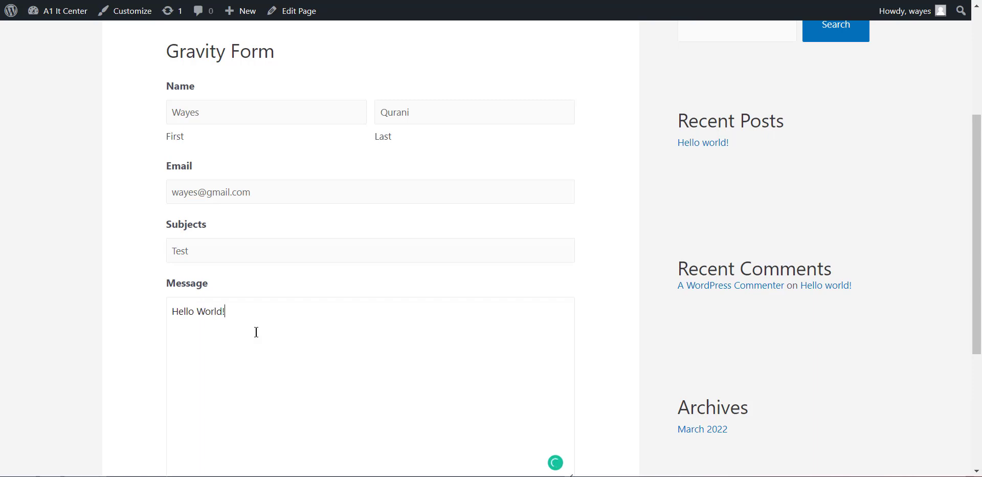
scroll(363, 340, down, 2)
click(215, 402)
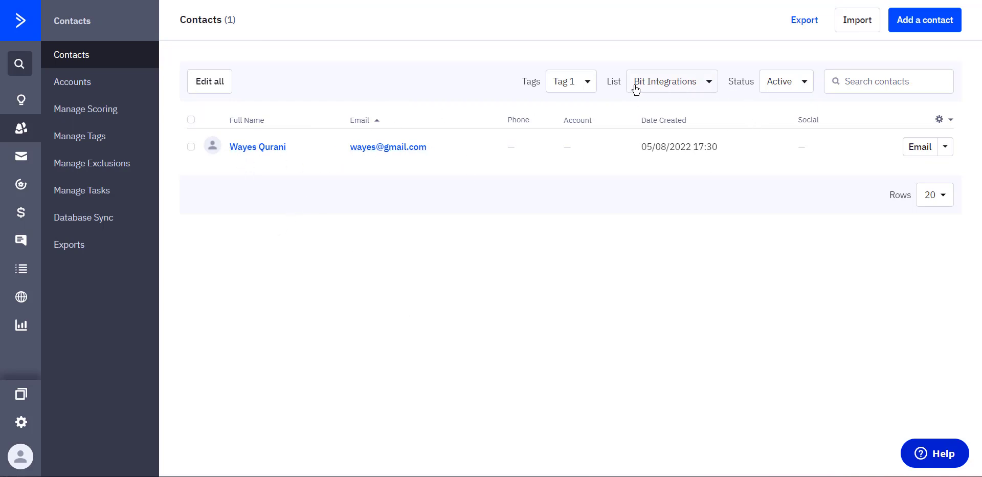
- Open the test contact and review its Personal Info fields, four tags and Bit Integrations list membership
click(244, 148)
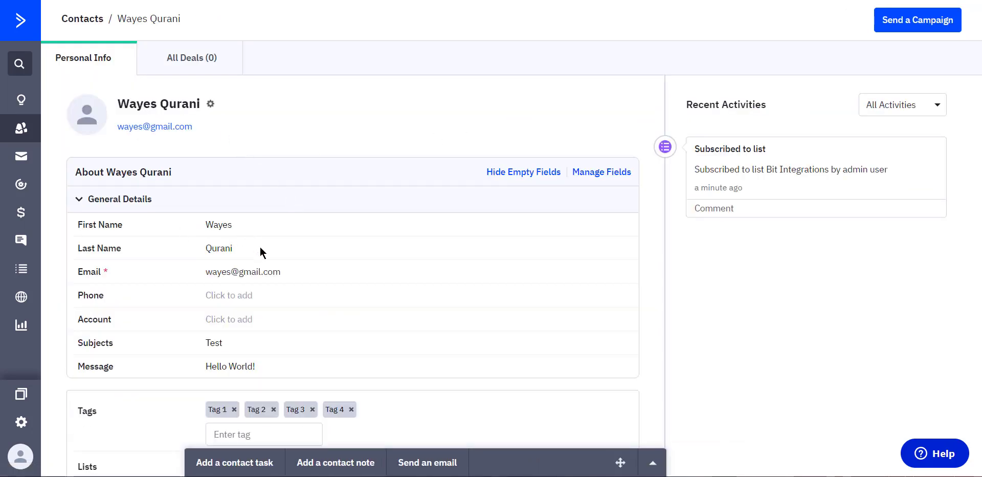
scroll(286, 289, down, 2)
scroll(293, 290, down, 1)
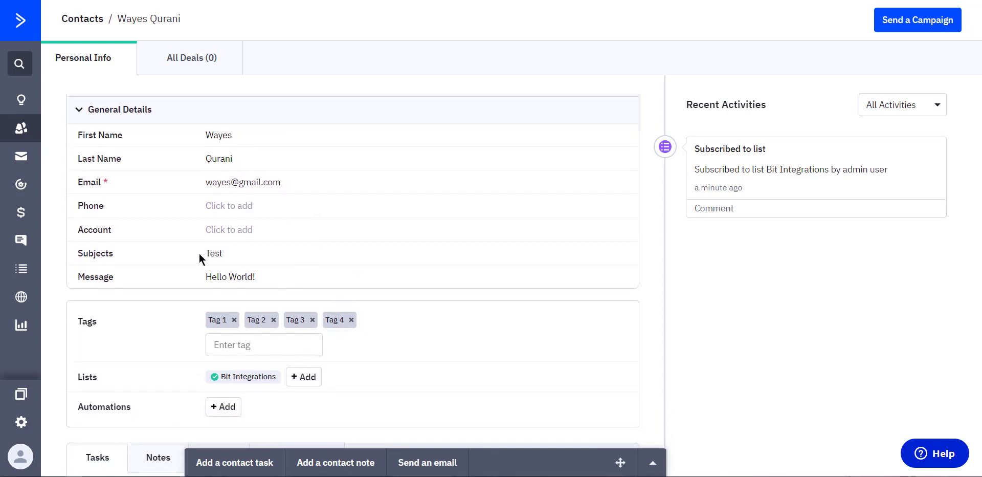
scroll(395, 309, down, 1)
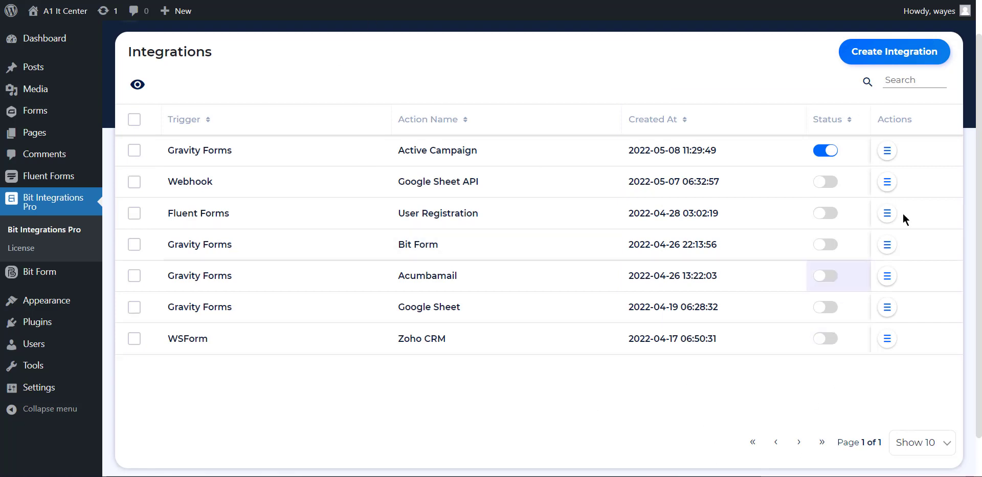
click(892, 155)
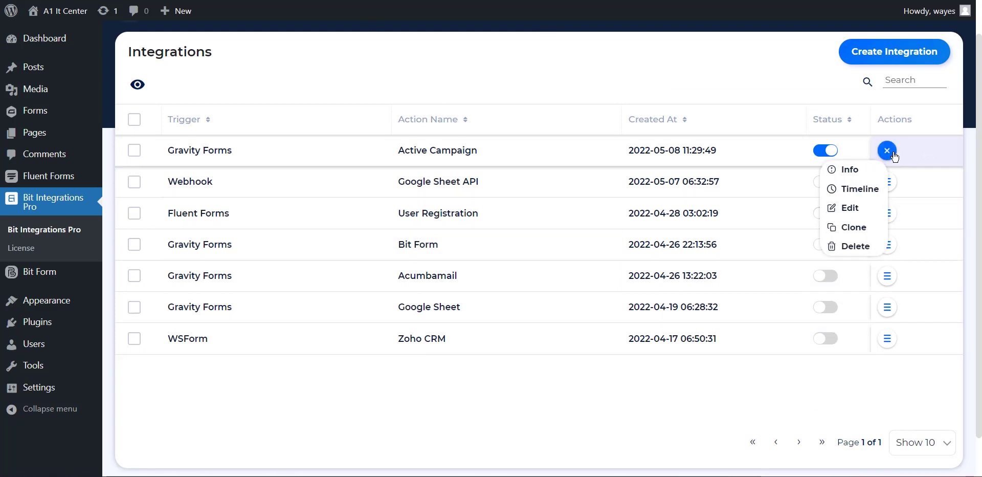
click(852, 193)
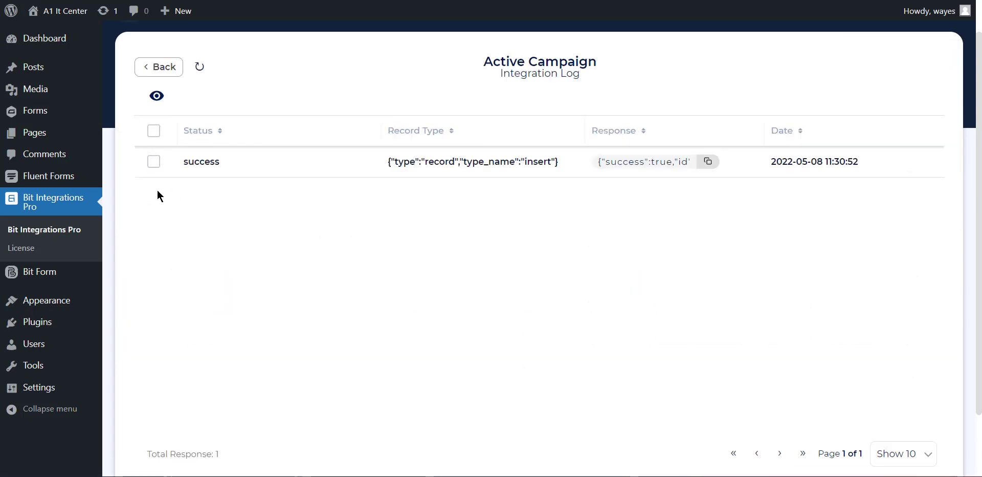
drag(234, 160, 181, 161)
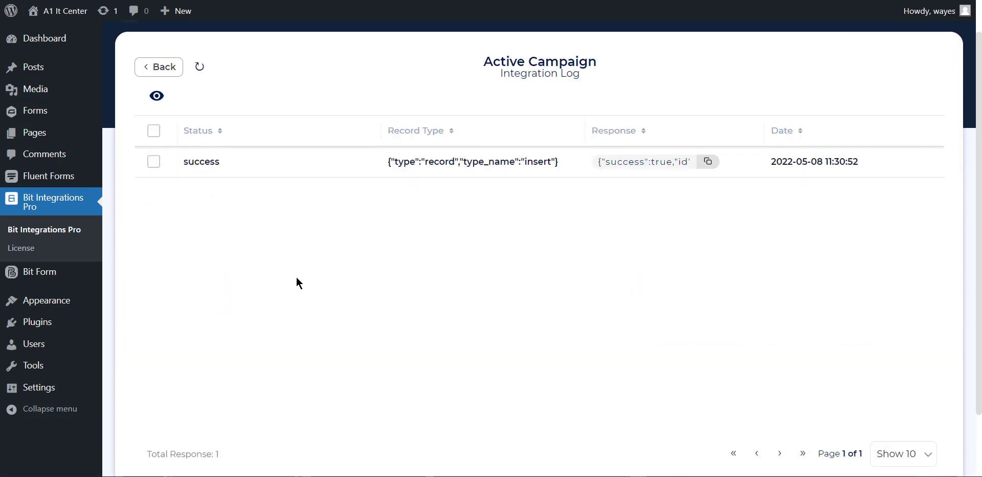